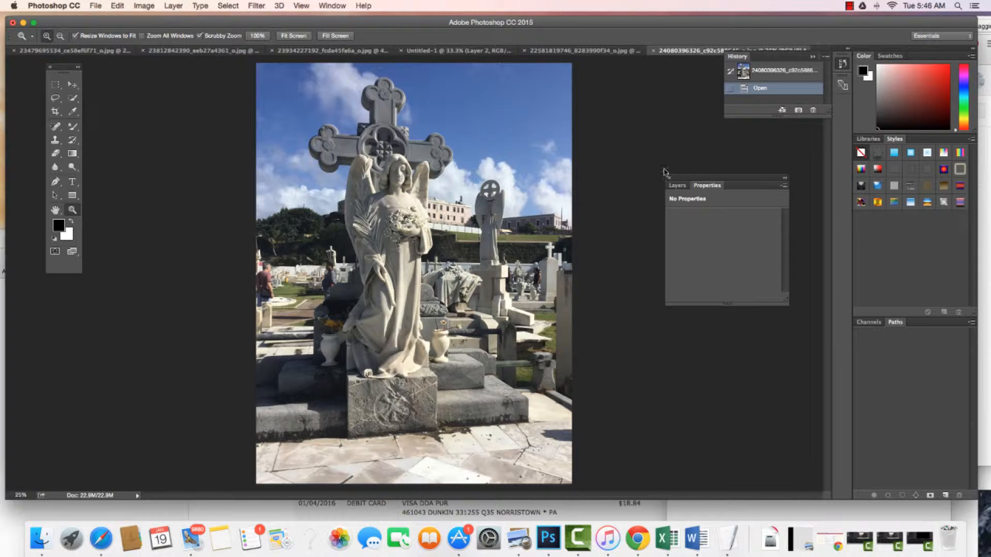
Add a Black & White adjustment layer above the Background layer and enlarge its properties to show all the colour sliders.
{"action": "left_click", "coordinate": [676, 186]}
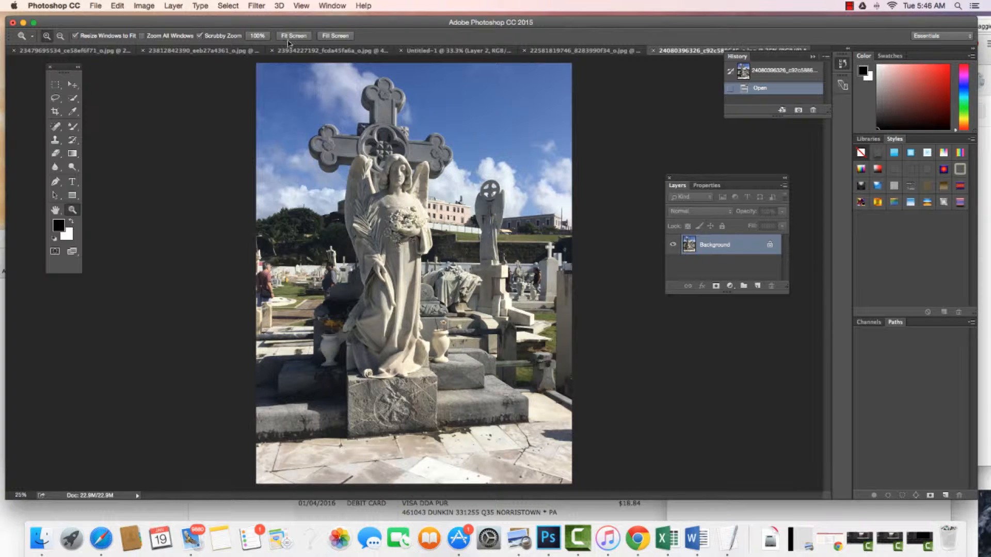
{"action": "left_click", "coordinate": [140, 5]}
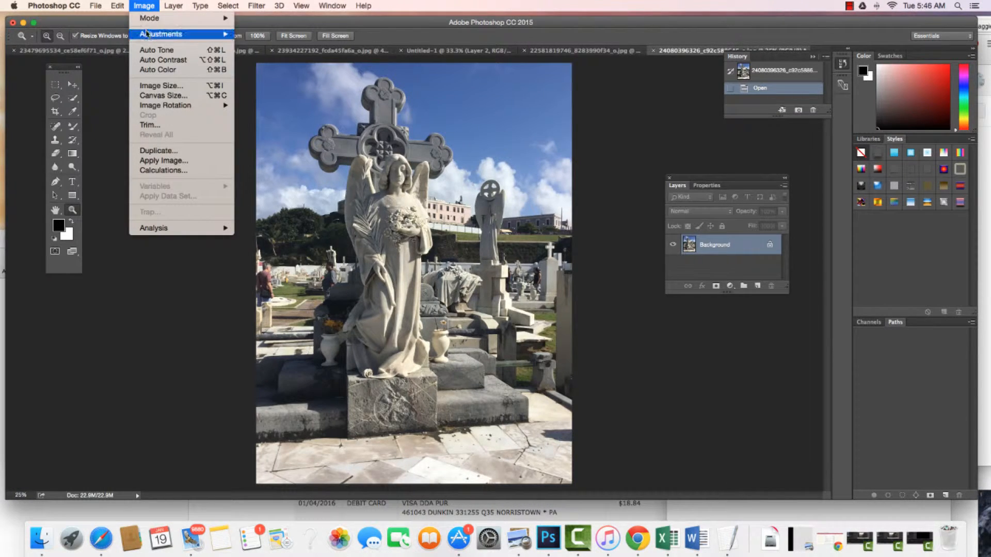
{"action": "mouse_move", "coordinate": [147, 34]}
{"action": "left_click", "coordinate": [136, 320]}
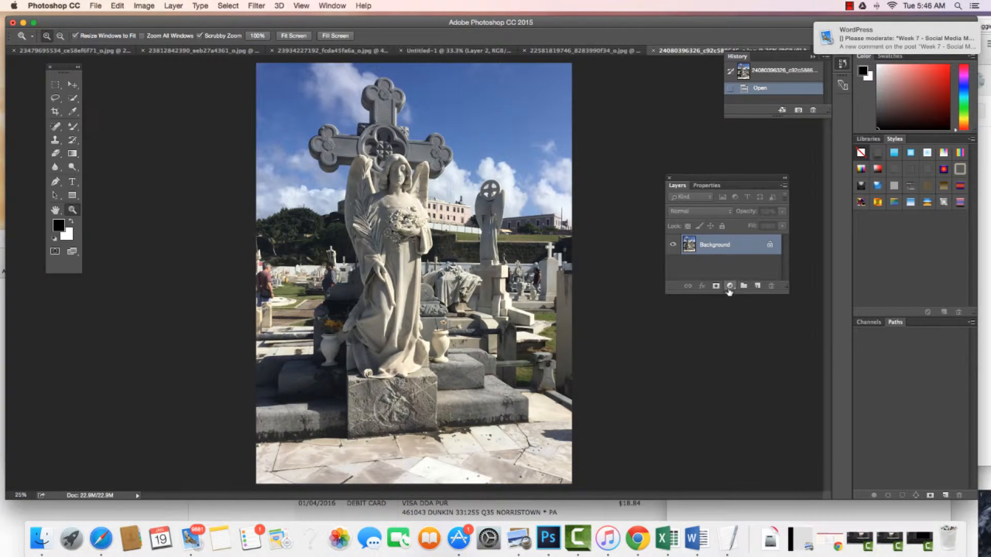
{"action": "left_click", "coordinate": [730, 286]}
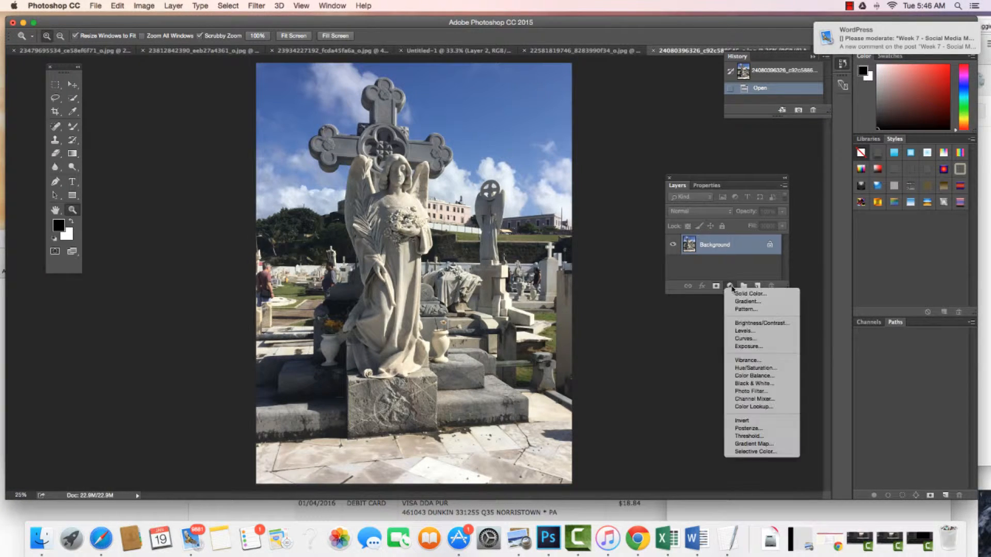
{"action": "left_click", "coordinate": [738, 384]}
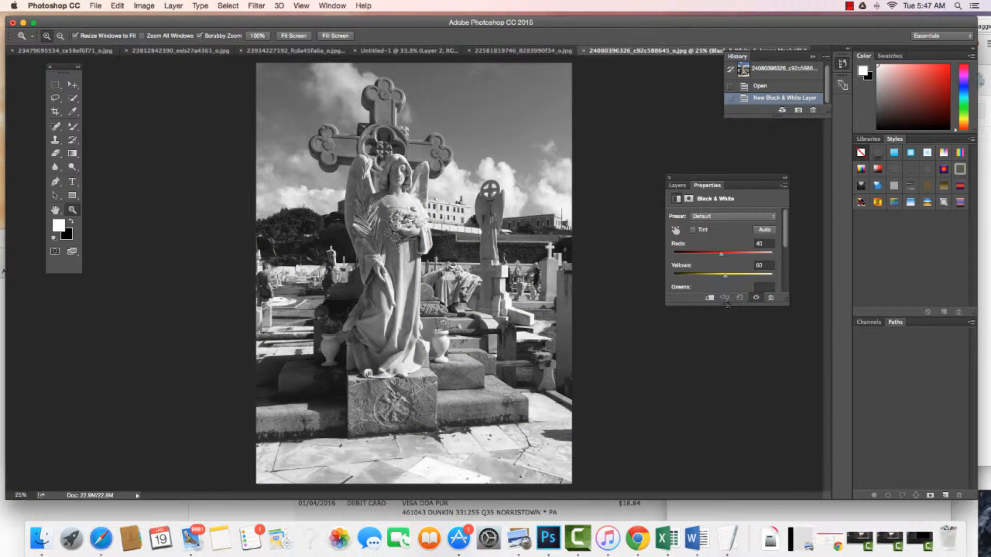
{"action": "left_click_drag", "start_coordinate": [728, 306], "coordinate": [718, 432]}
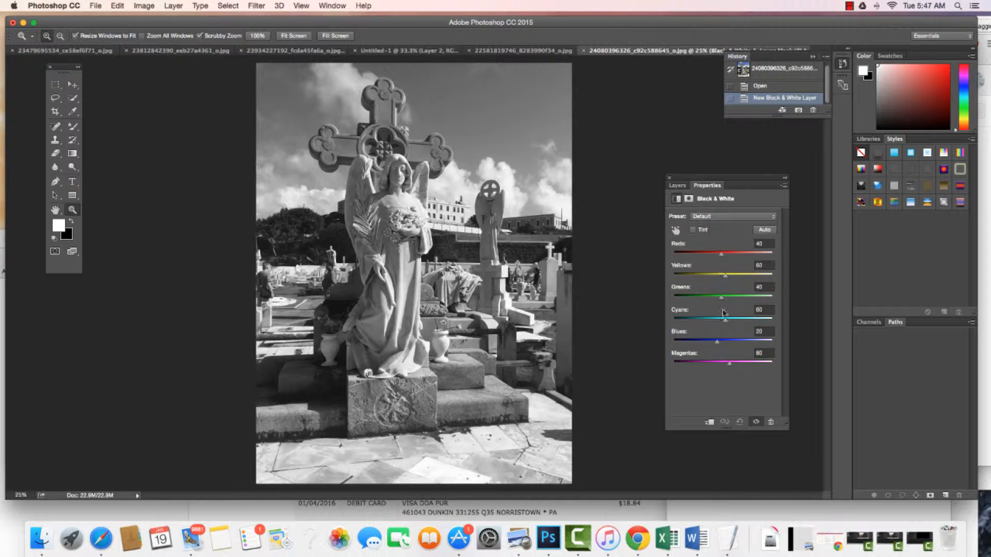
Try a Blues value of 37 in the Black & White adjustment, compare with the previous state, and reset to the defaults.
{"action": "mouse_move", "coordinate": [717, 344]}
{"action": "left_mouse_down"}
{"action": "mouse_move", "coordinate": [730, 348]}
{"action": "mouse_move", "coordinate": [722, 349]}
{"action": "left_mouse_up"}
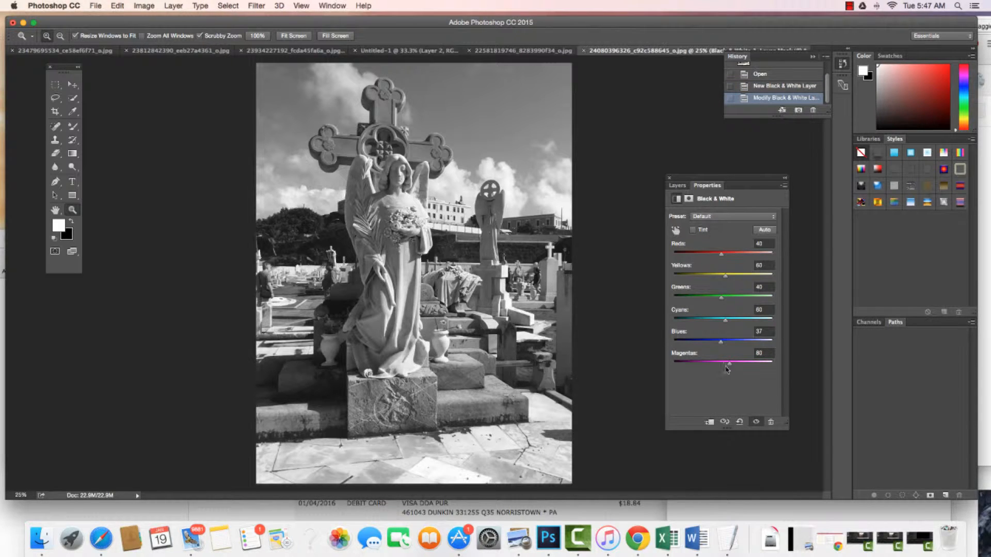
{"action": "left_click", "coordinate": [724, 422]}
{"action": "left_click", "coordinate": [725, 424]}
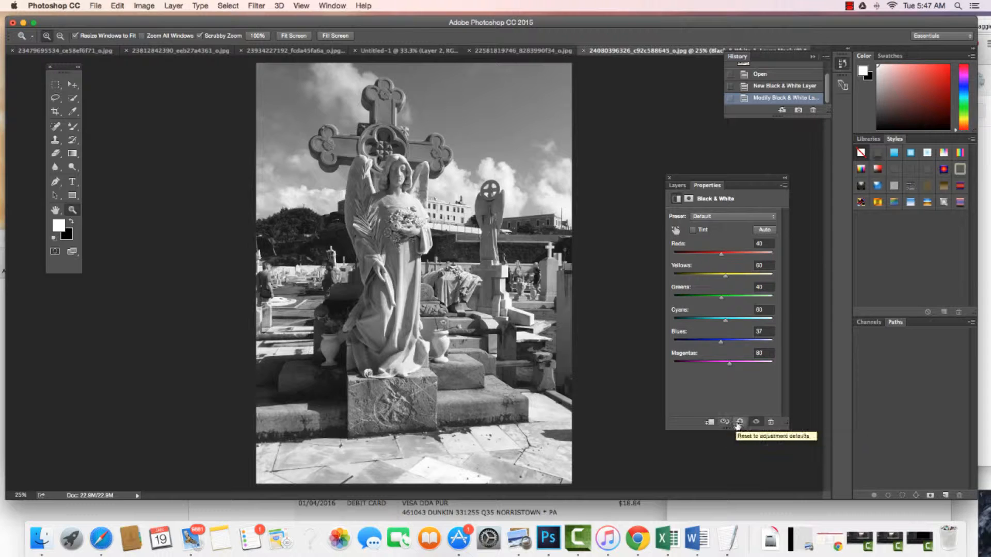
{"action": "left_click", "coordinate": [738, 422]}
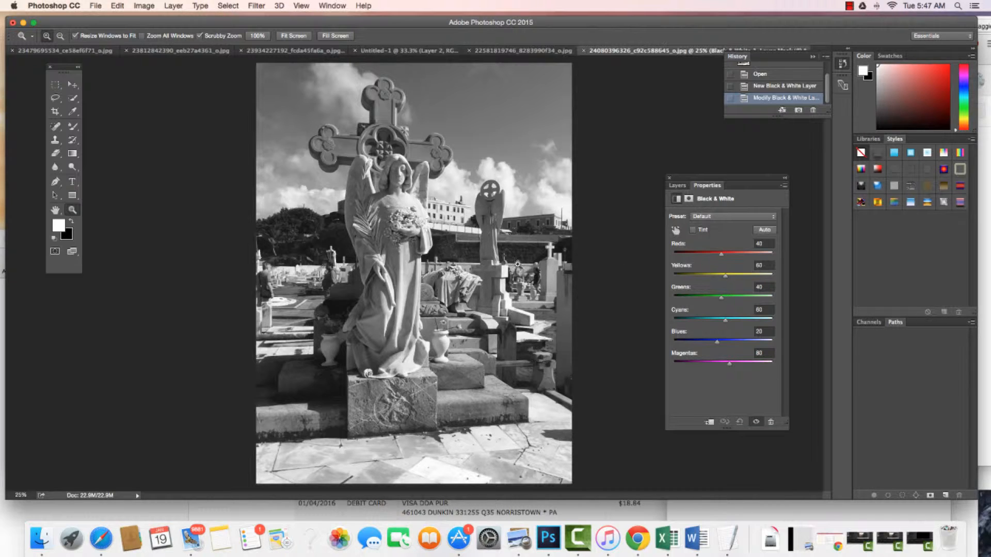
Set up the Burn tool with the Highlights range, a 194 px brush and 36% exposure.
{"action": "left_click", "coordinate": [73, 84]}
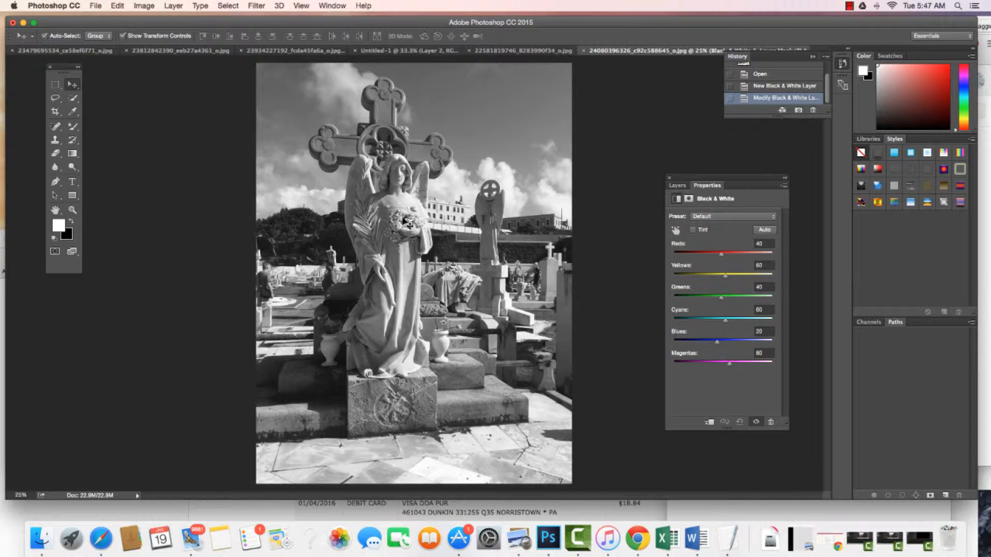
{"action": "key", "text": "super+equal"}
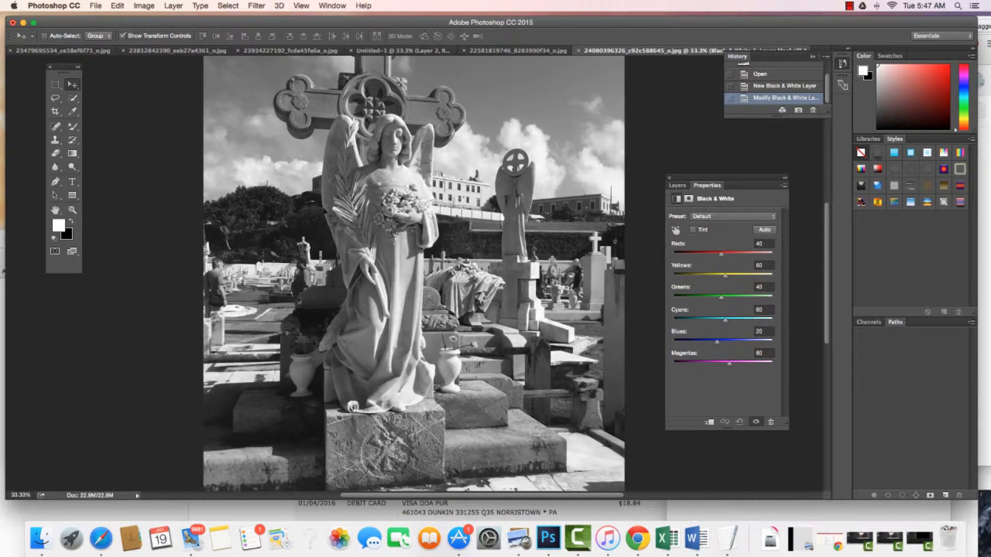
{"action": "left_click", "coordinate": [73, 168]}
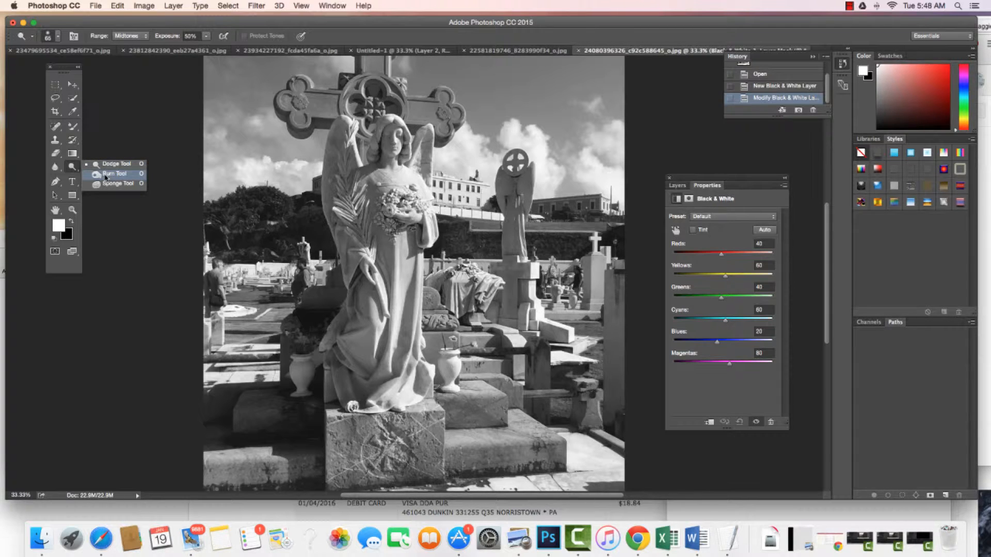
{"action": "left_click", "coordinate": [105, 178]}
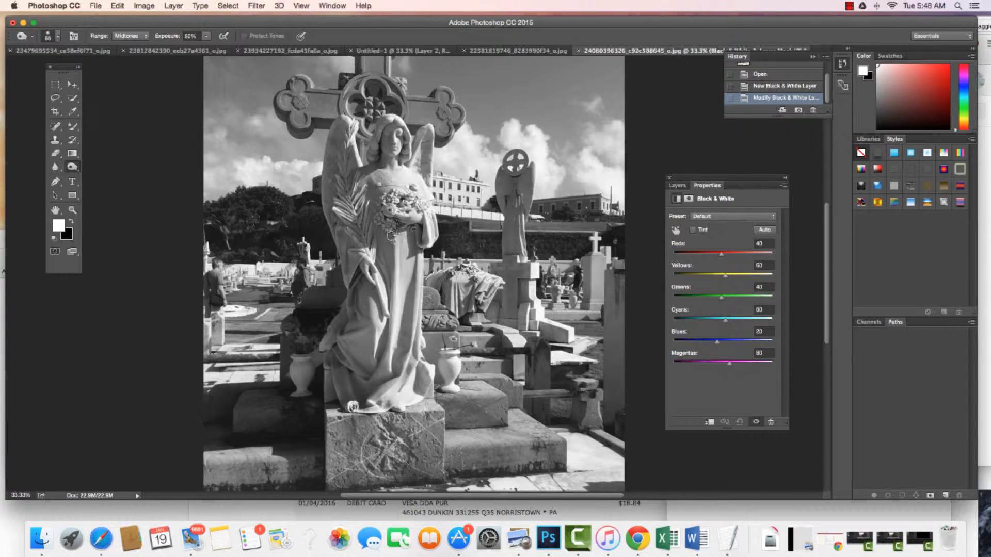
{"action": "left_click", "coordinate": [143, 37]}
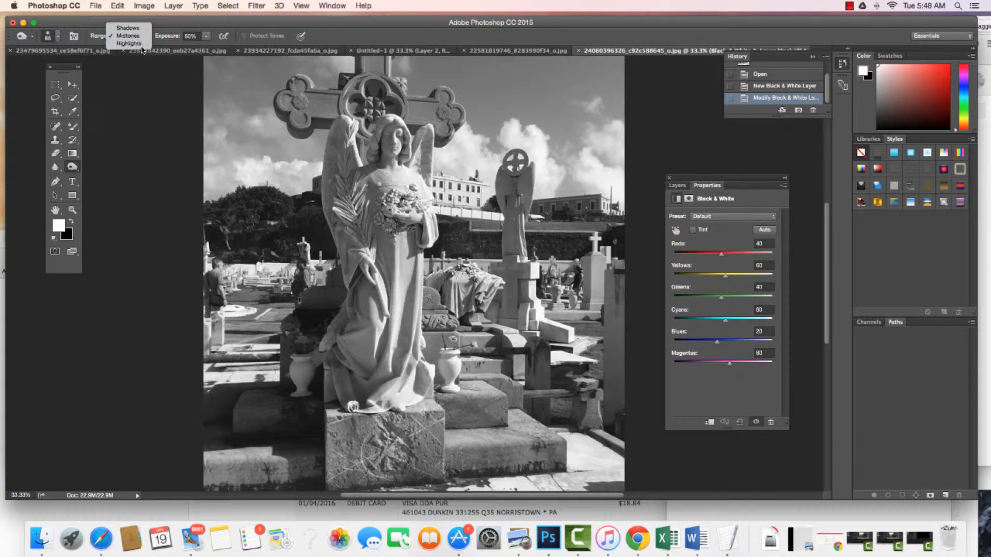
{"action": "left_click", "coordinate": [135, 43]}
{"action": "left_click", "coordinate": [57, 40]}
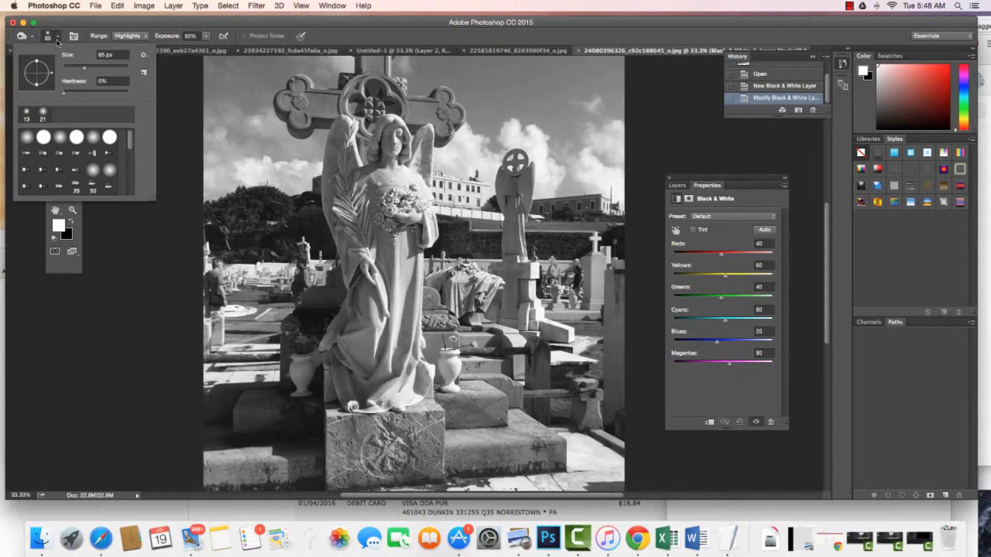
{"action": "left_click_drag", "start_coordinate": [85, 70], "coordinate": [102, 69]}
{"action": "left_click_drag", "start_coordinate": [104, 71], "coordinate": [112, 71]}
{"action": "left_click", "coordinate": [205, 38]}
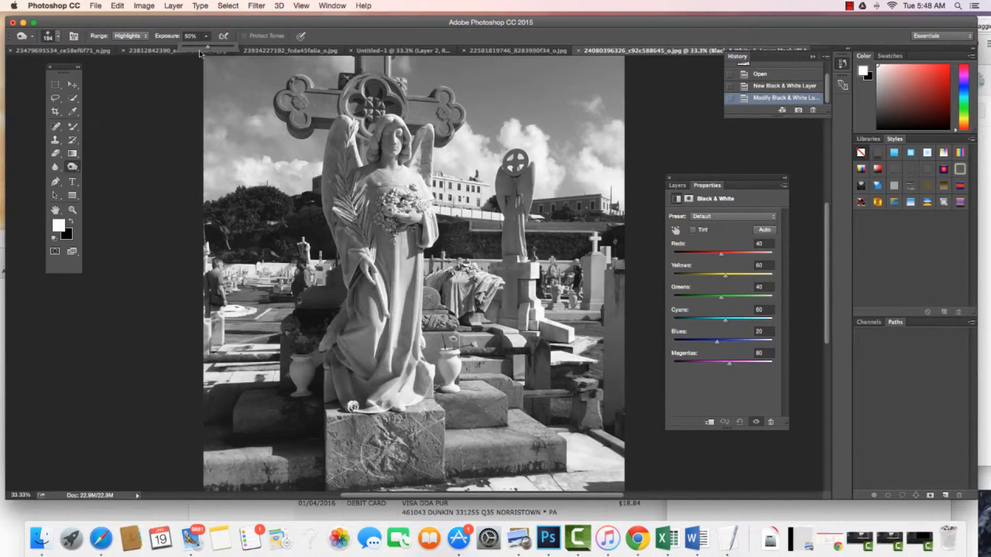
{"action": "left_click_drag", "start_coordinate": [207, 49], "coordinate": [200, 49]}
Duplicate the Background layer beneath the Black & White adjustment, keeping the default copy name.
{"action": "left_click_drag", "start_coordinate": [739, 57], "coordinate": [696, 77]}
{"action": "mouse_move", "coordinate": [730, 135]}
{"action": "left_mouse_down"}
{"action": "mouse_move", "coordinate": [730, 187]}
{"action": "mouse_move", "coordinate": [730, 147]}
{"action": "left_mouse_up"}
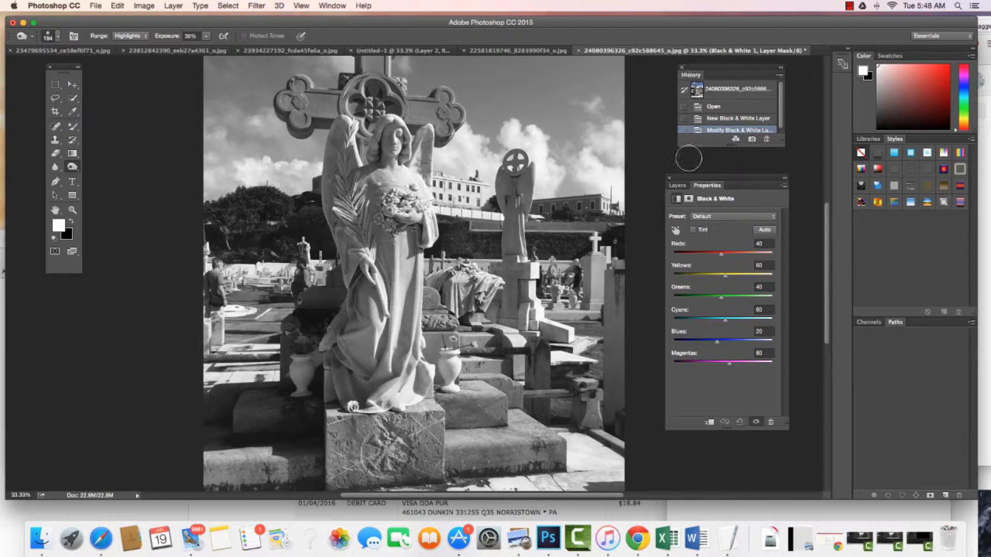
{"action": "left_click", "coordinate": [679, 186]}
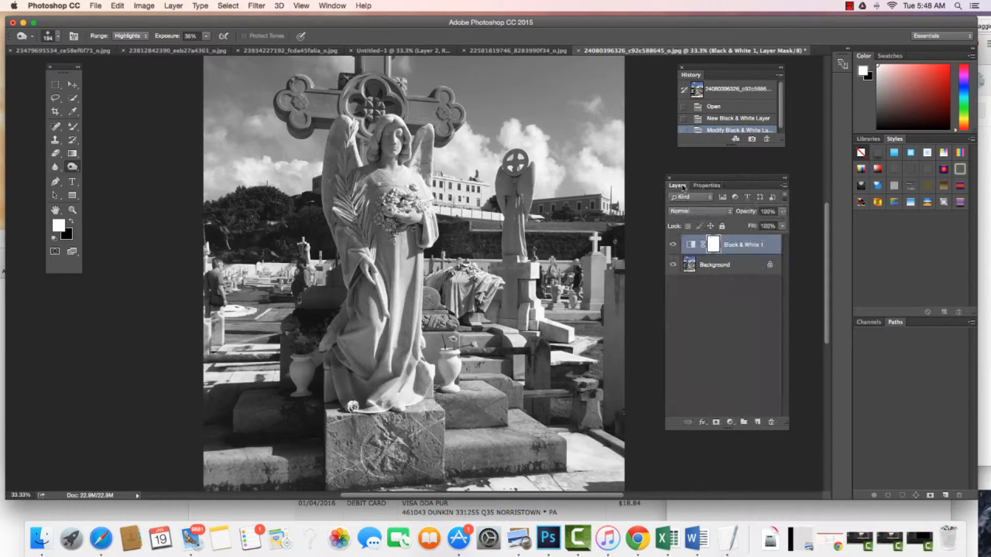
{"action": "left_click", "coordinate": [717, 273]}
{"action": "left_click", "coordinate": [180, 5]}
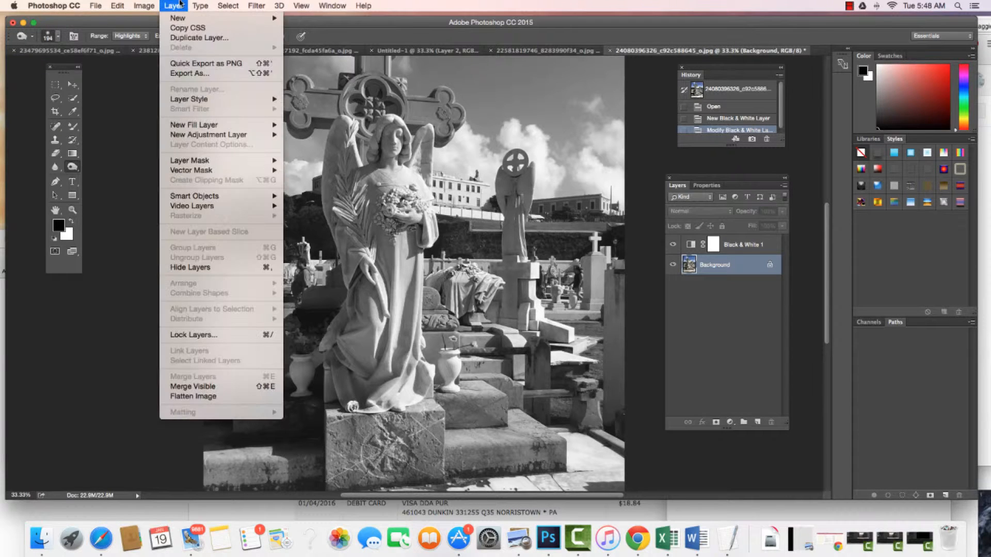
{"action": "left_click", "coordinate": [184, 38]}
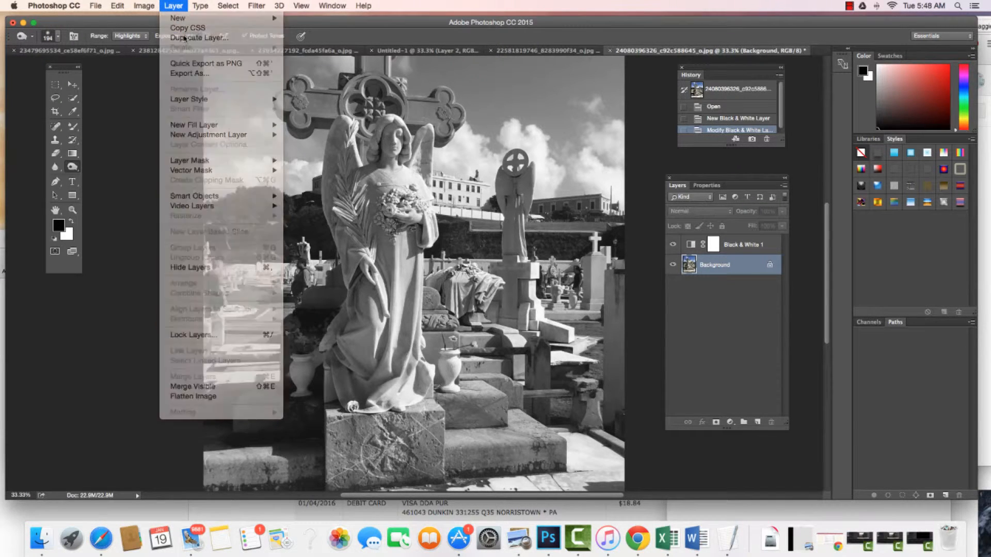
{"action": "left_click", "coordinate": [595, 222]}
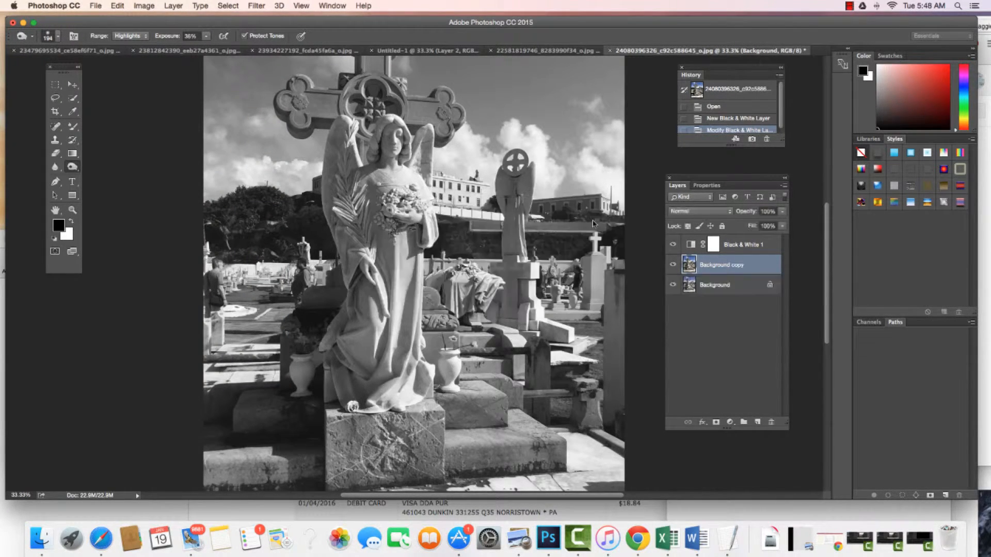
Rename the duplicated background layer as "edited" and make it the active layer.
{"action": "double_click", "coordinate": [725, 264]}
{"action": "type", "text": "edited"}
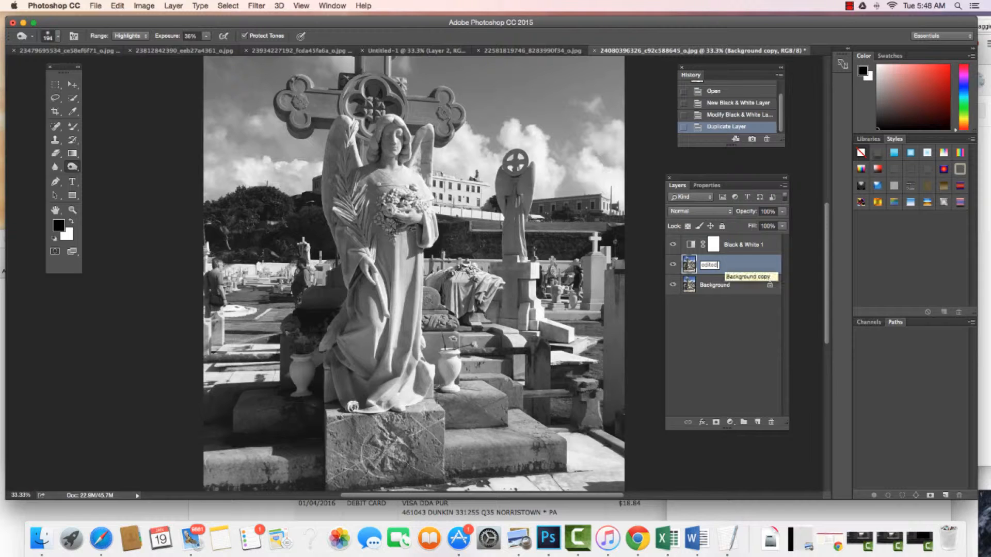
{"action": "left_click", "coordinate": [718, 285]}
{"action": "double_click", "coordinate": [711, 286]}
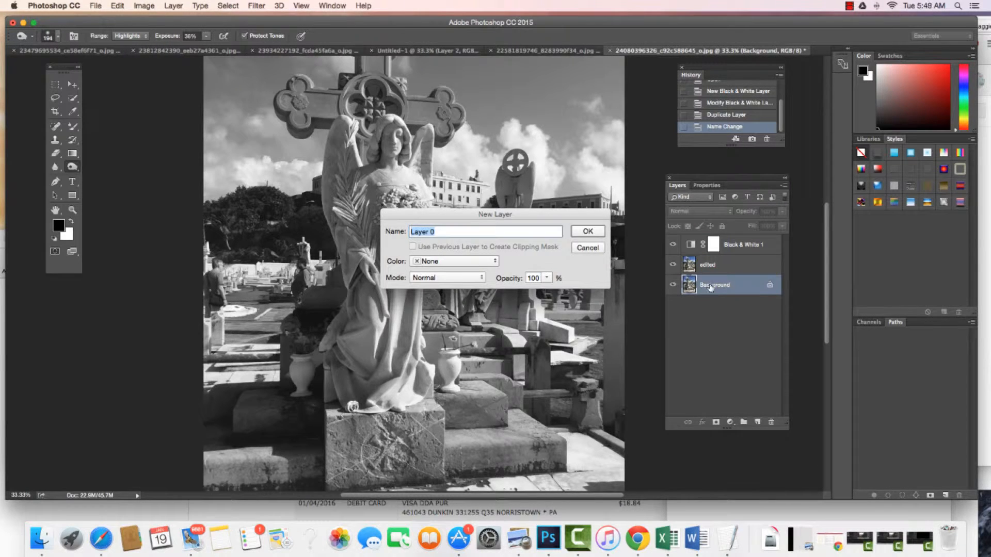
{"action": "left_click", "coordinate": [591, 249]}
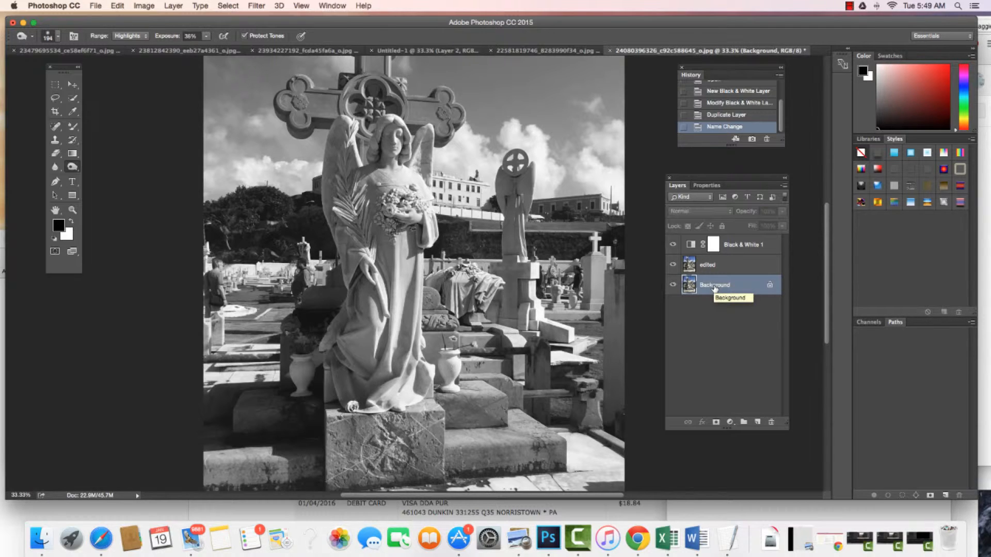
{"action": "left_click", "coordinate": [719, 265]}
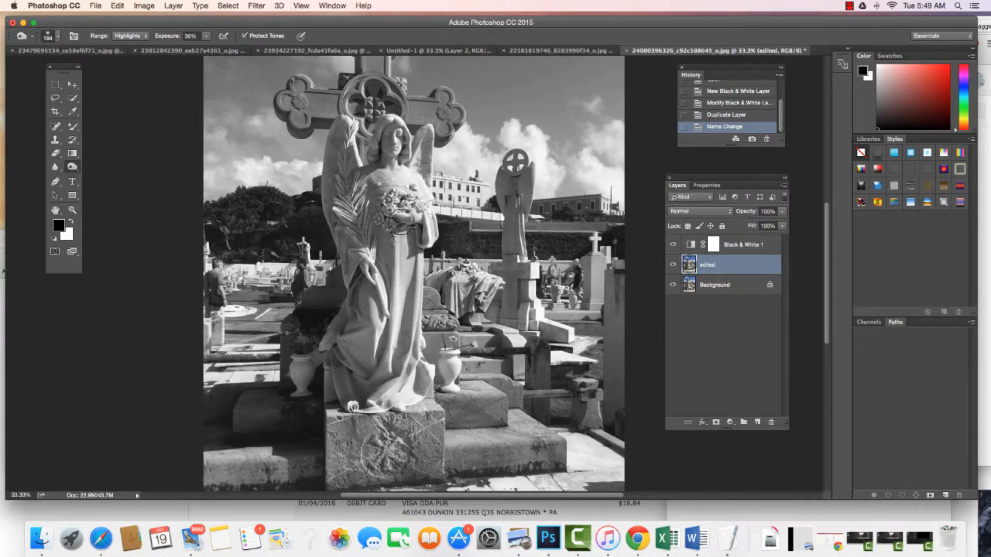
Try burning the highlights on the angel statue's robe and compare by toggling the edited layer's visibility.
{"action": "left_click", "coordinate": [395, 206]}
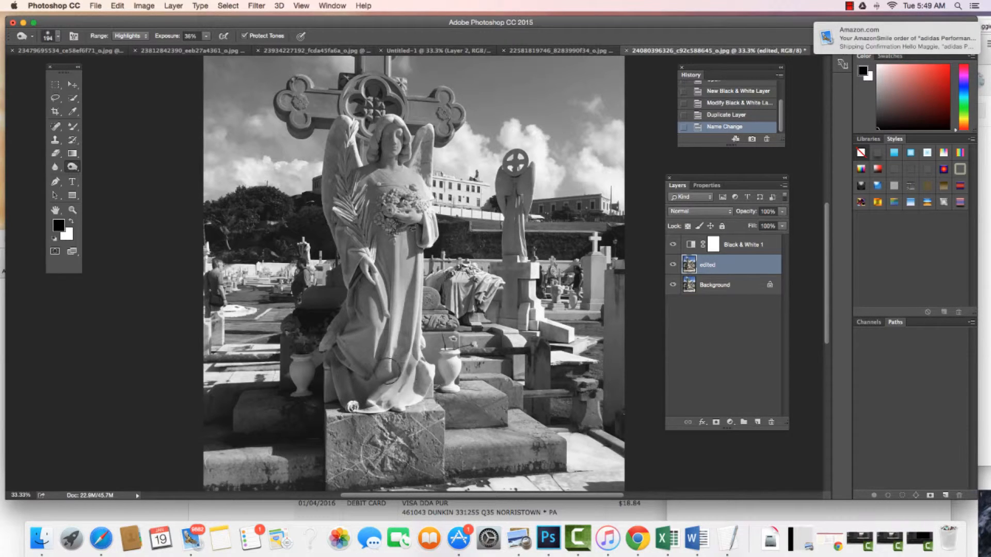
{"action": "left_click_drag", "start_coordinate": [389, 371], "coordinate": [389, 316]}
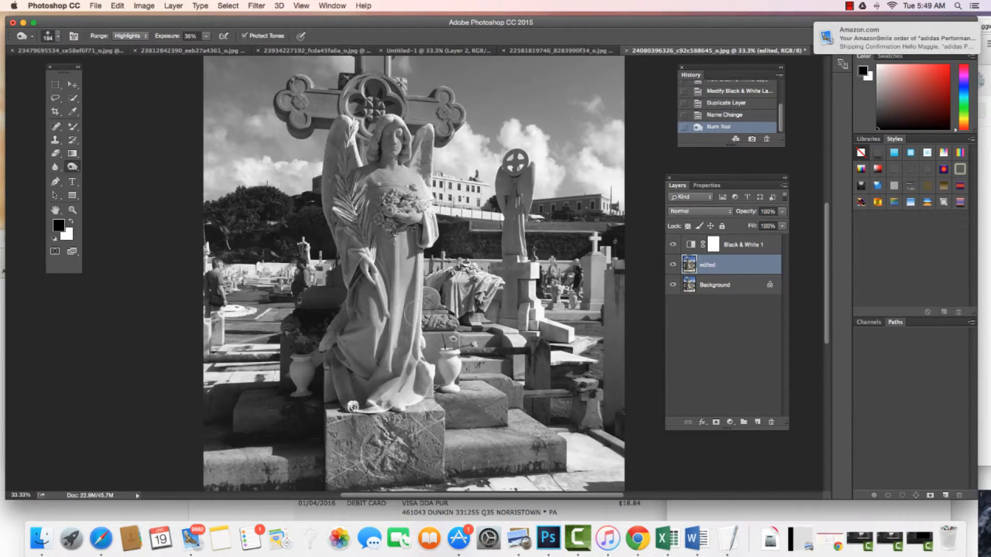
{"action": "left_click", "coordinate": [672, 266]}
{"action": "left_click", "coordinate": [672, 266]}
{"action": "left_click", "coordinate": [673, 266]}
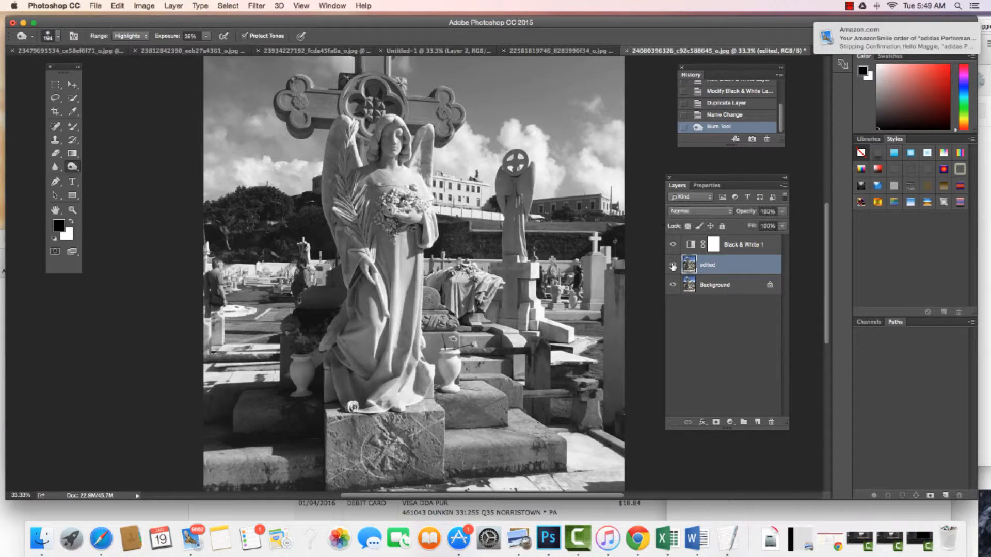
{"action": "left_click", "coordinate": [672, 266]}
{"action": "left_click", "coordinate": [672, 265]}
{"action": "left_click", "coordinate": [672, 265]}
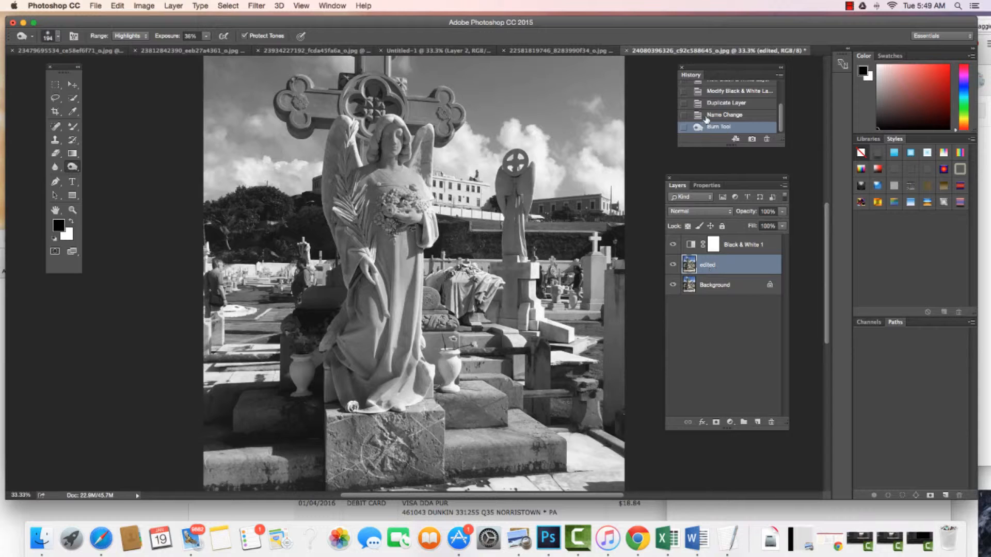
Close and reopen the History panel, and revert to the state before the burn stroke.
{"action": "left_click", "coordinate": [681, 67]}
{"action": "left_click", "coordinate": [330, 6]}
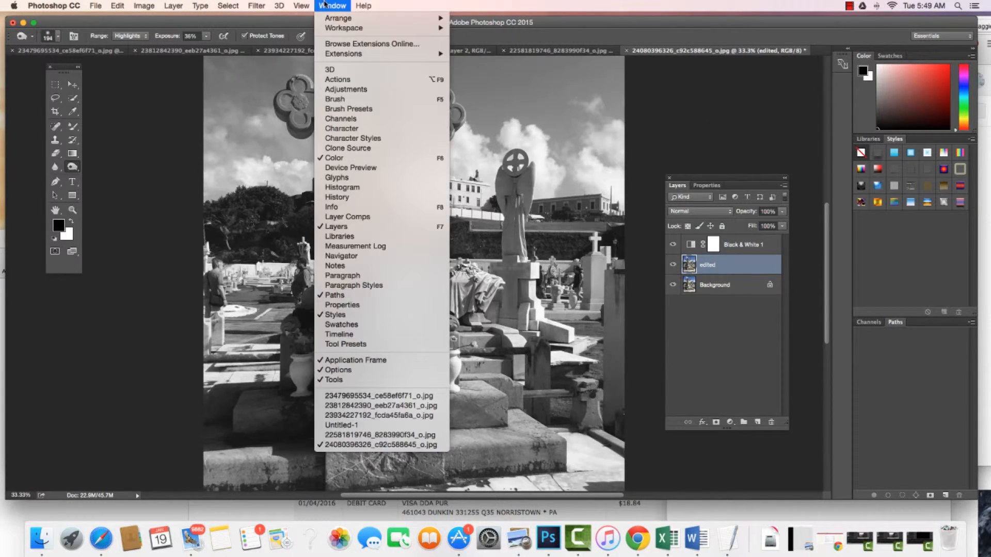
{"action": "left_click", "coordinate": [336, 197]}
{"action": "left_click", "coordinate": [725, 115]}
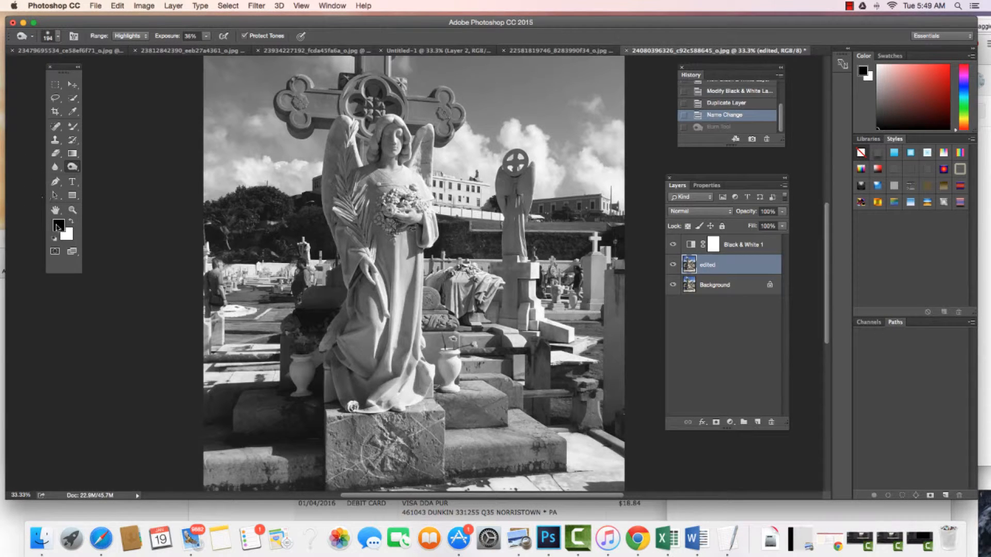
Switch to the Dodge tool and enlarge its brush to 500 px.
{"action": "left_click_drag", "start_coordinate": [75, 168], "coordinate": [100, 166]}
{"action": "key", "text": "bracketright"}
{"action": "key", "text": "bracketright"}
{"action": "key", "text": "bracketright"}
{"action": "key", "text": "bracketright"}
{"action": "key", "text": "bracketright"}
{"action": "key", "text": "bracketright"}
{"action": "key", "text": "bracketright"}
{"action": "key", "text": "bracketright"}
{"action": "key", "text": "bracketright"}
{"action": "key", "text": "bracketright"}
{"action": "key", "text": "bracketright"}
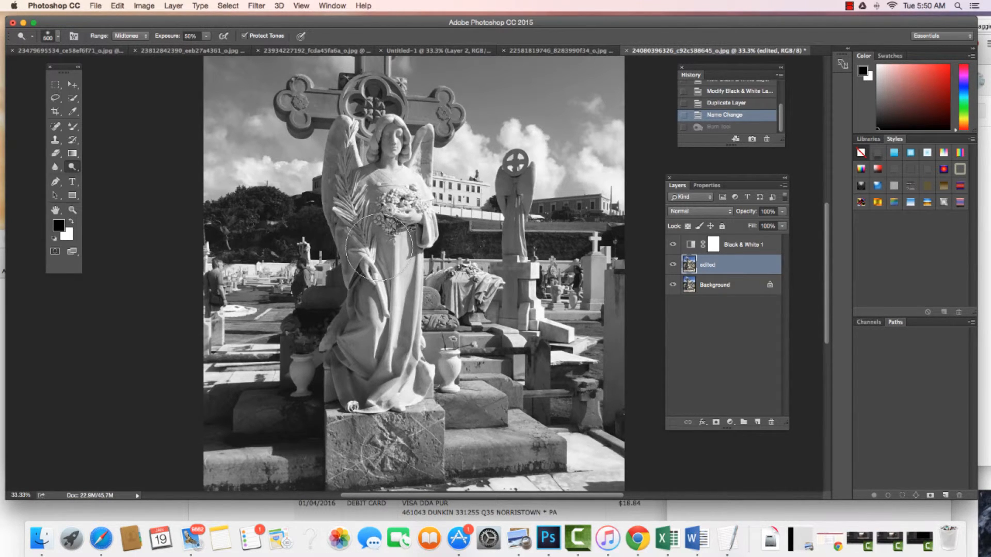
Dodge the angel statue's robe and stone pedestal on the edited layer, and compare by toggling that layer's visibility.
{"action": "mouse_move", "coordinate": [377, 285]}
{"action": "left_mouse_down"}
{"action": "mouse_move", "coordinate": [366, 458]}
{"action": "mouse_move", "coordinate": [402, 453]}
{"action": "mouse_move", "coordinate": [415, 438]}
{"action": "mouse_move", "coordinate": [412, 453]}
{"action": "mouse_move", "coordinate": [507, 433]}
{"action": "mouse_move", "coordinate": [509, 424]}
{"action": "mouse_move", "coordinate": [483, 423]}
{"action": "mouse_move", "coordinate": [435, 324]}
{"action": "mouse_move", "coordinate": [481, 331]}
{"action": "mouse_move", "coordinate": [517, 440]}
{"action": "mouse_move", "coordinate": [414, 431]}
{"action": "mouse_move", "coordinate": [324, 451]}
{"action": "mouse_move", "coordinate": [302, 439]}
{"action": "mouse_move", "coordinate": [295, 415]}
{"action": "mouse_move", "coordinate": [268, 423]}
{"action": "mouse_move", "coordinate": [316, 420]}
{"action": "mouse_move", "coordinate": [270, 421]}
{"action": "mouse_move", "coordinate": [310, 399]}
{"action": "mouse_move", "coordinate": [302, 351]}
{"action": "mouse_move", "coordinate": [333, 311]}
{"action": "mouse_move", "coordinate": [311, 325]}
{"action": "mouse_move", "coordinate": [301, 399]}
{"action": "mouse_move", "coordinate": [265, 405]}
{"action": "mouse_move", "coordinate": [286, 443]}
{"action": "mouse_move", "coordinate": [276, 466]}
{"action": "mouse_move", "coordinate": [221, 463]}
{"action": "mouse_move", "coordinate": [297, 463]}
{"action": "mouse_move", "coordinate": [413, 439]}
{"action": "mouse_move", "coordinate": [340, 426]}
{"action": "left_mouse_up"}
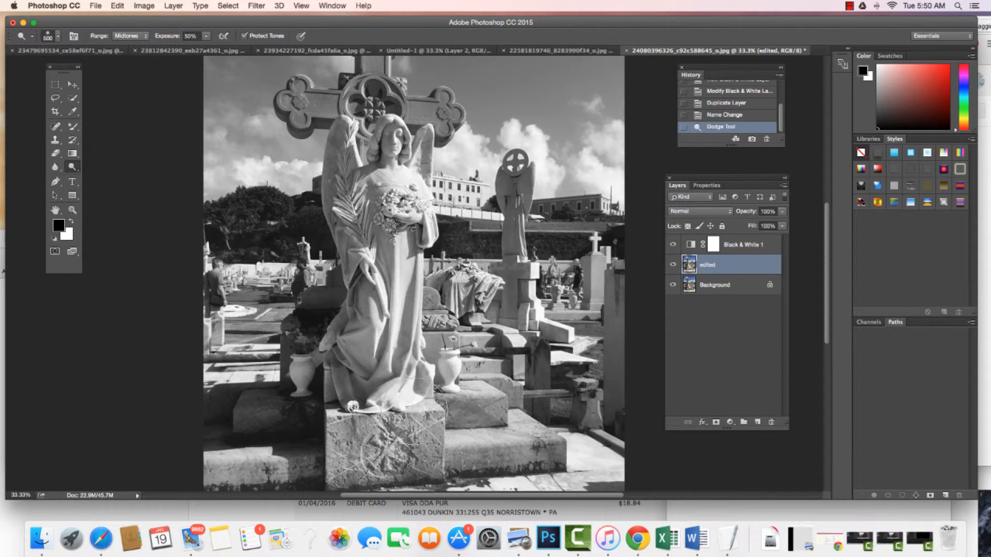
{"action": "left_click", "coordinate": [673, 266]}
{"action": "left_click", "coordinate": [674, 265]}
{"action": "left_click", "coordinate": [673, 265]}
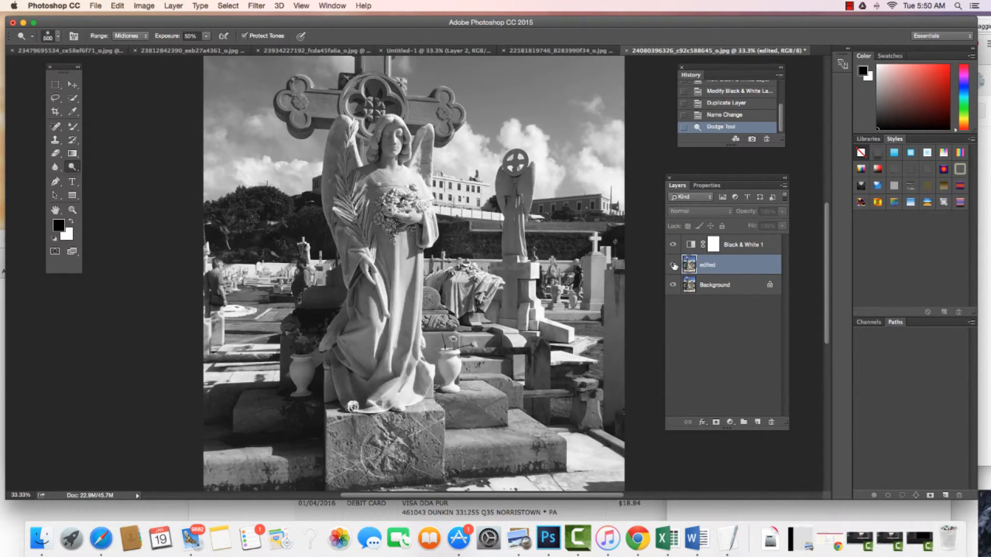
{"action": "left_click", "coordinate": [674, 265]}
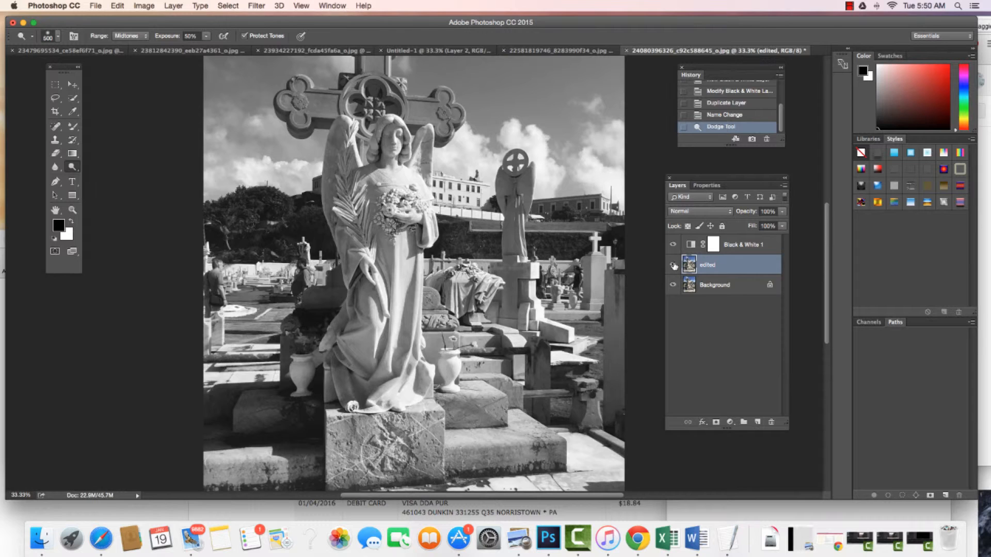
Switch to the Burn tool and darken the highlights of the stone cross behind the angel statue on the edited layer.
{"action": "key", "text": "super+minus"}
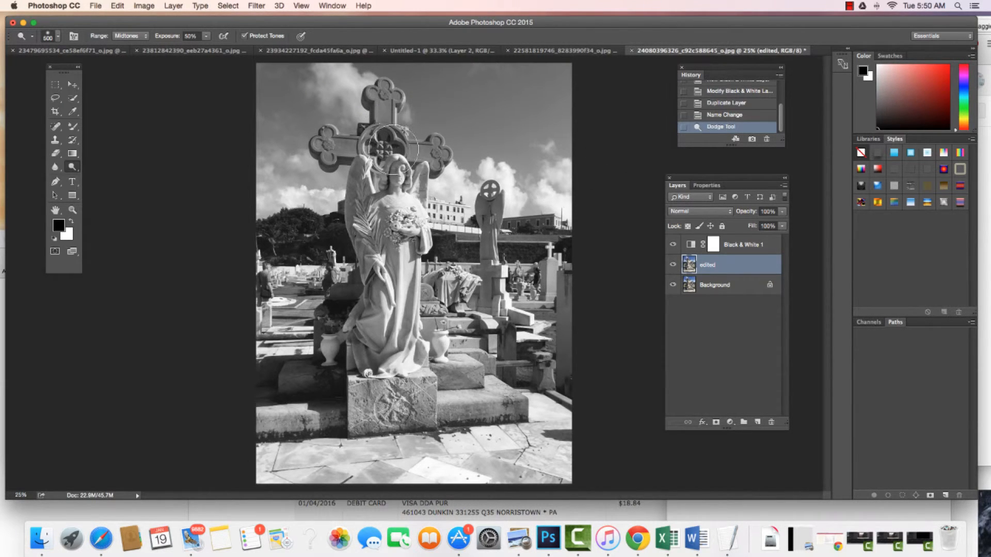
{"action": "left_click", "coordinate": [145, 36]}
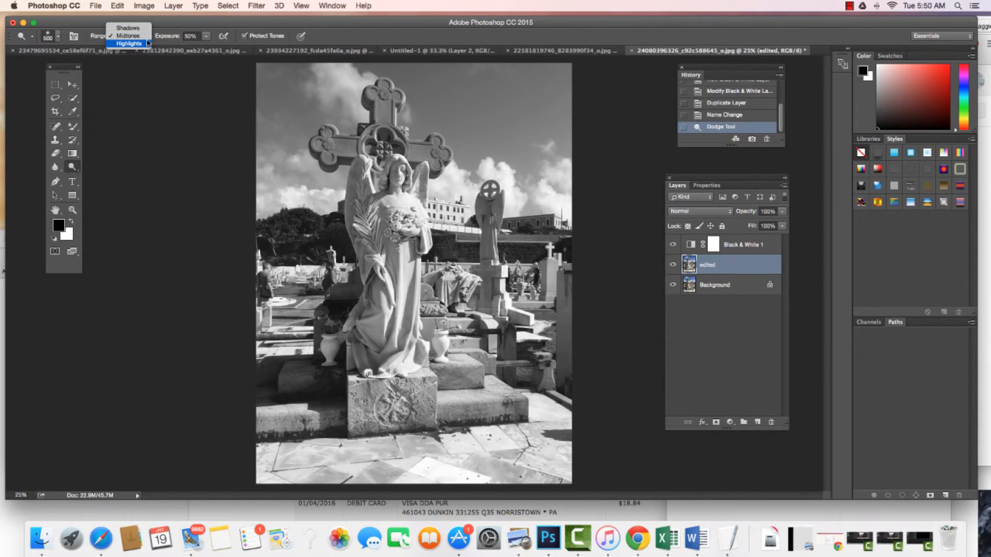
{"action": "left_click", "coordinate": [145, 37]}
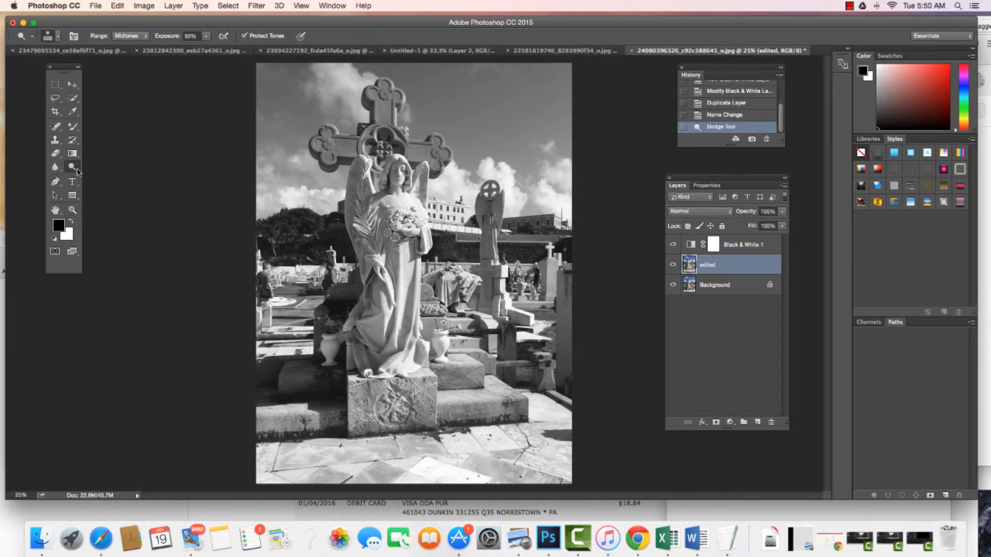
{"action": "left_click", "coordinate": [77, 171]}
{"action": "left_click", "coordinate": [104, 176]}
{"action": "mouse_move", "coordinate": [388, 138]}
{"action": "left_mouse_down"}
{"action": "mouse_move", "coordinate": [337, 146]}
{"action": "mouse_move", "coordinate": [327, 137]}
{"action": "mouse_move", "coordinate": [322, 150]}
{"action": "mouse_move", "coordinate": [375, 138]}
{"action": "mouse_move", "coordinate": [442, 148]}
{"action": "mouse_move", "coordinate": [437, 158]}
{"action": "mouse_move", "coordinate": [395, 138]}
{"action": "mouse_move", "coordinate": [382, 143]}
{"action": "mouse_move", "coordinate": [383, 88]}
{"action": "mouse_move", "coordinate": [393, 96]}
{"action": "mouse_move", "coordinate": [380, 92]}
{"action": "mouse_move", "coordinate": [382, 142]}
{"action": "mouse_move", "coordinate": [329, 142]}
{"action": "mouse_move", "coordinate": [438, 151]}
{"action": "left_mouse_up"}
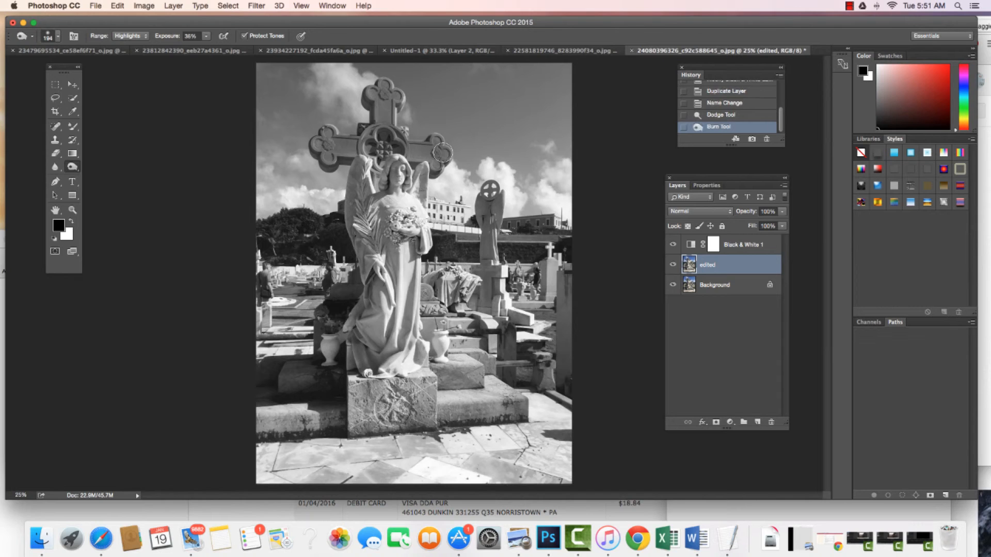
Compare the photo with and without the dodging and burning by toggling the edited layer's visibility, leaving the layer shown.
{"action": "left_click", "coordinate": [673, 265]}
{"action": "left_click", "coordinate": [673, 265]}
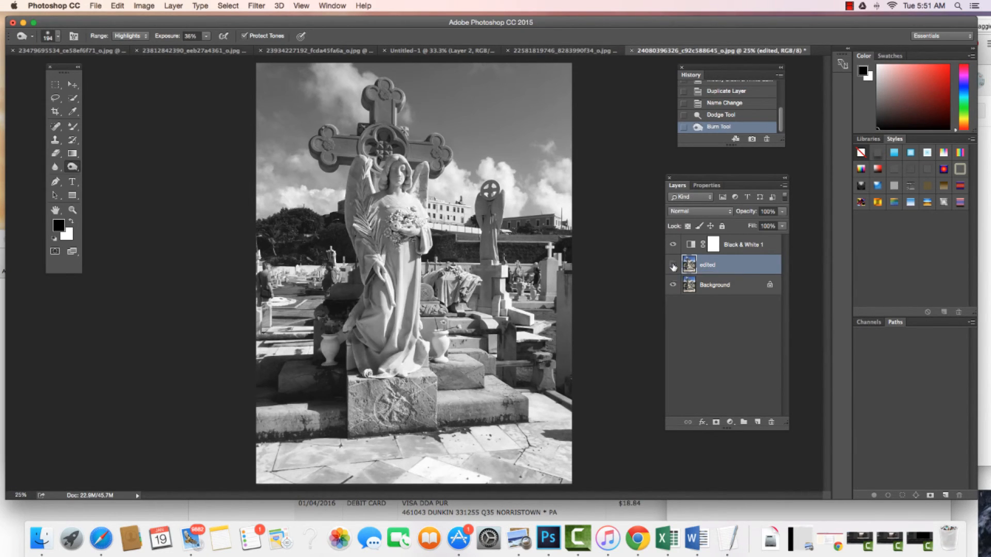
{"action": "left_click", "coordinate": [673, 266]}
{"action": "left_click", "coordinate": [673, 266]}
{"action": "left_click", "coordinate": [673, 265]}
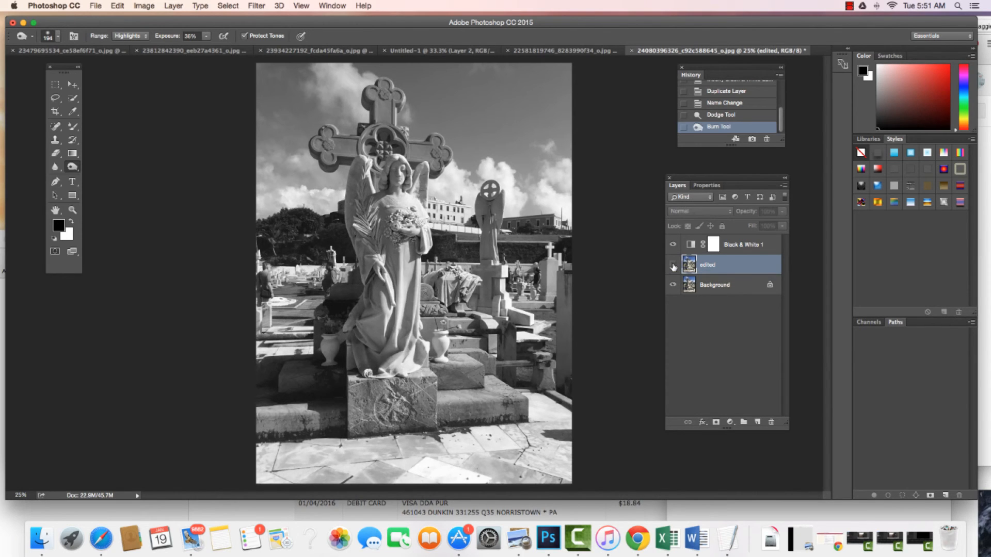
{"action": "left_click", "coordinate": [673, 265]}
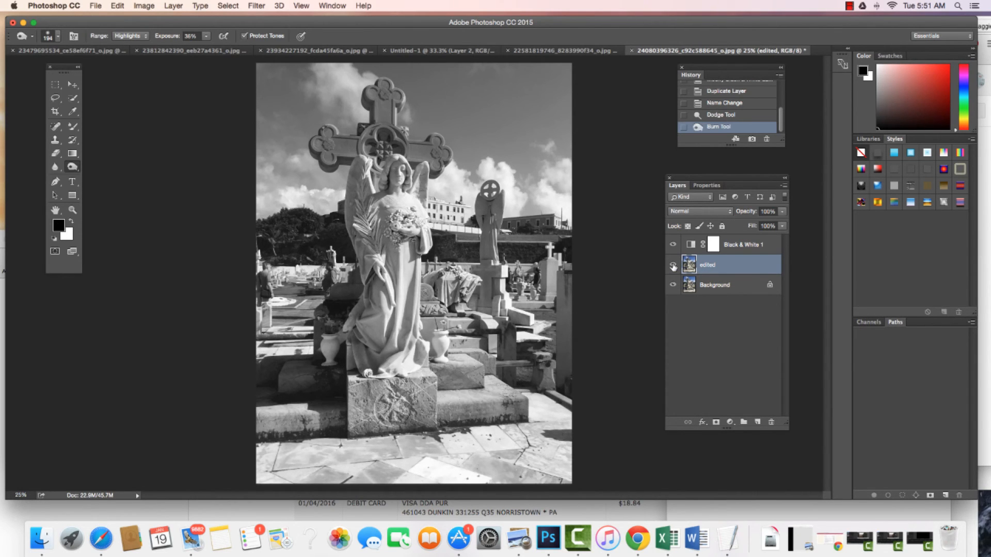